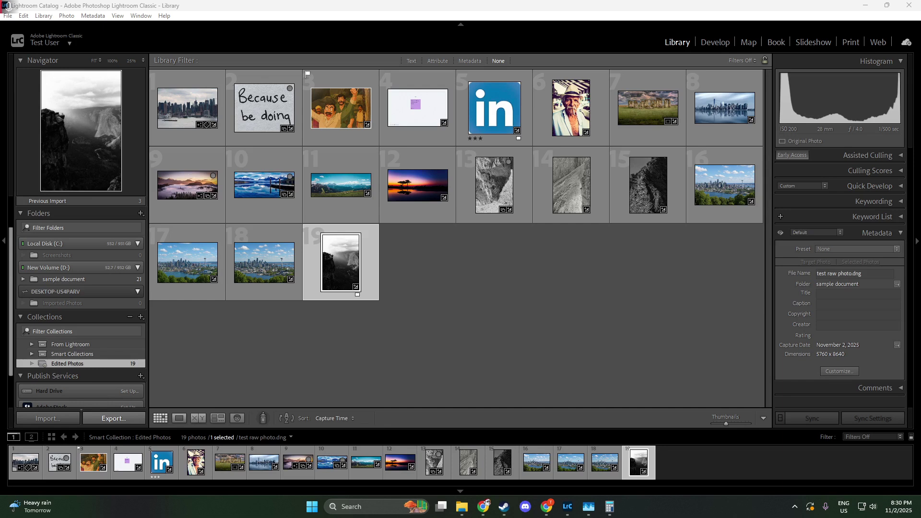
Show the B&W cliff photo alone in Loupe view and bring up the File menu.
double_click(337, 266)
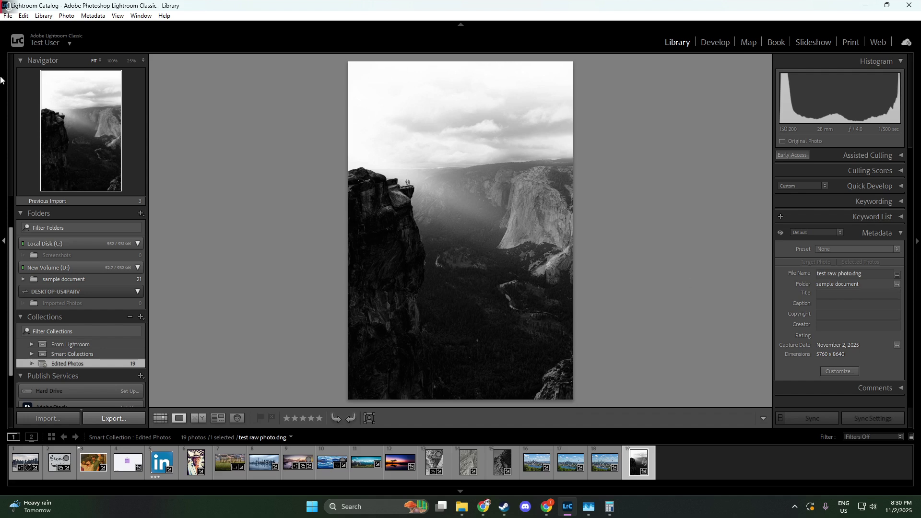
click(7, 15)
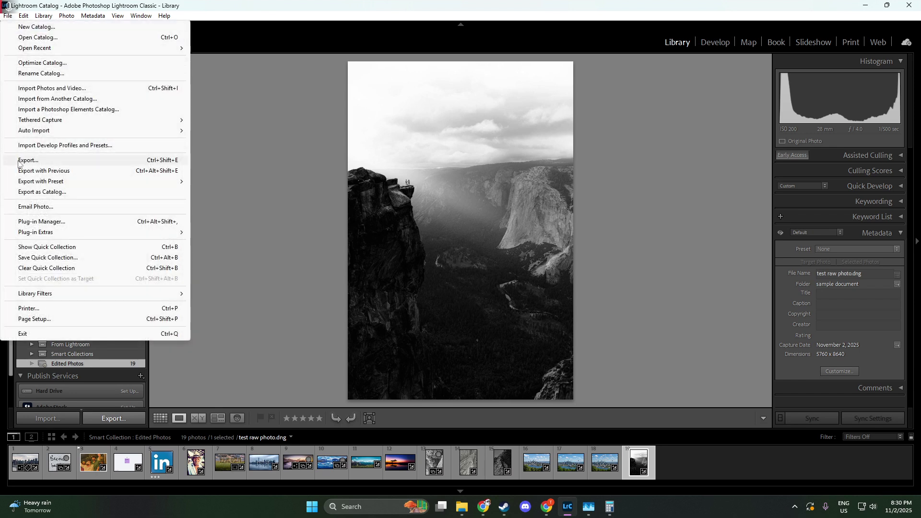
Open File > Export for the cliff photo and select the Custom Text name field.
click(65, 160)
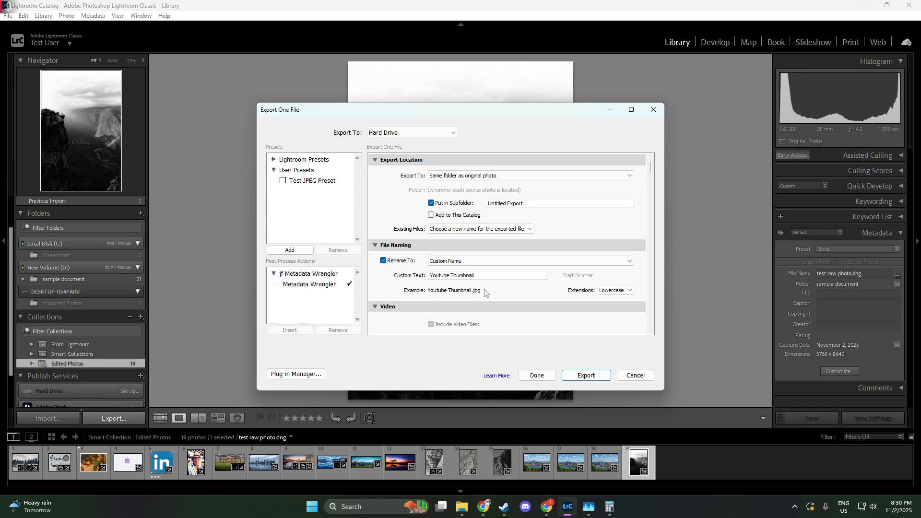
click(484, 278)
text(Hi)
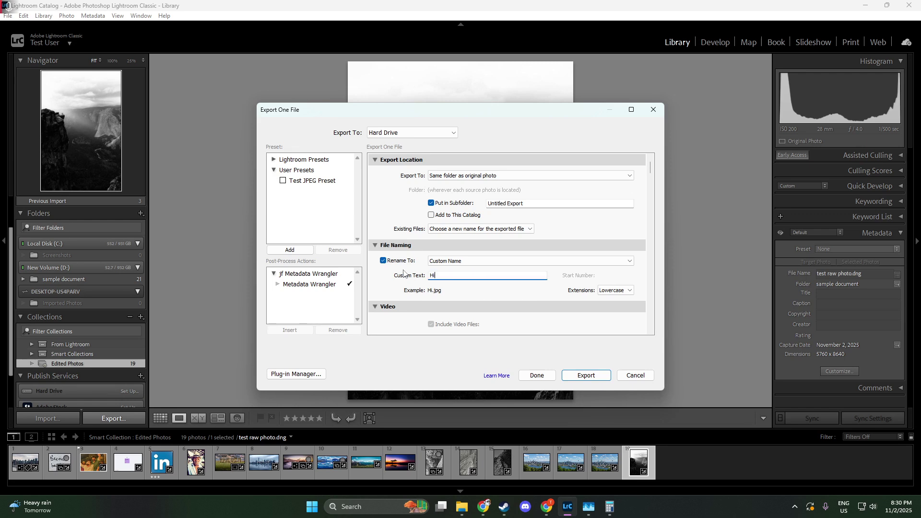
text(gh Qu)
text(ality )
text(Expor)
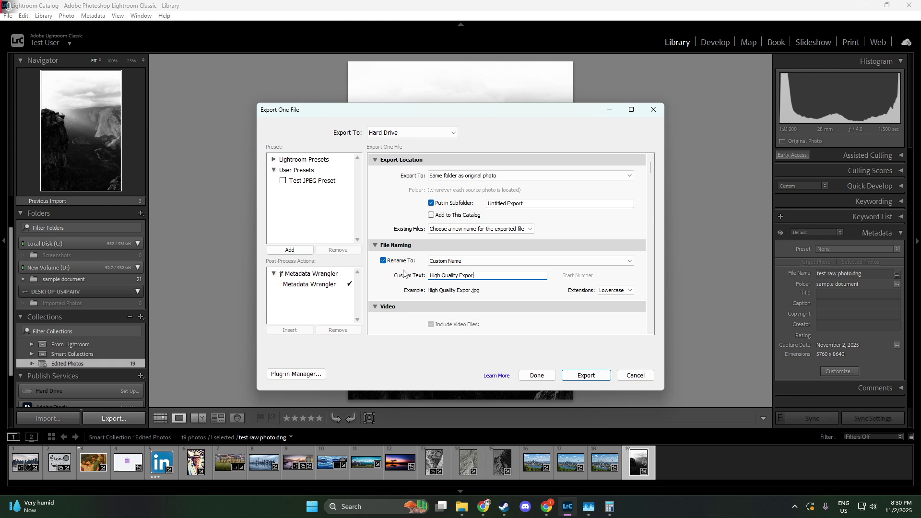
text(t Pho)
text(to)
drag(652, 174, 652, 183)
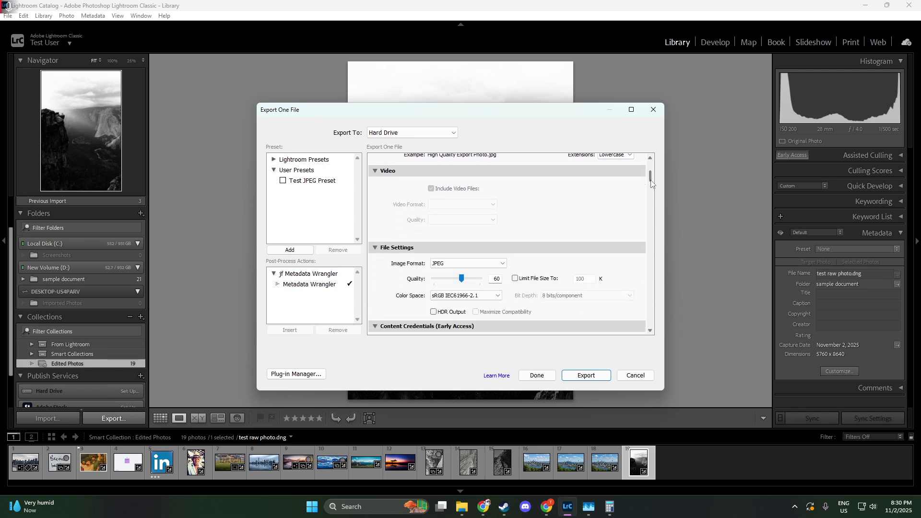
Set the export Image Format to TIFF, briefly trying PNG, with Compression set to None.
click(464, 261)
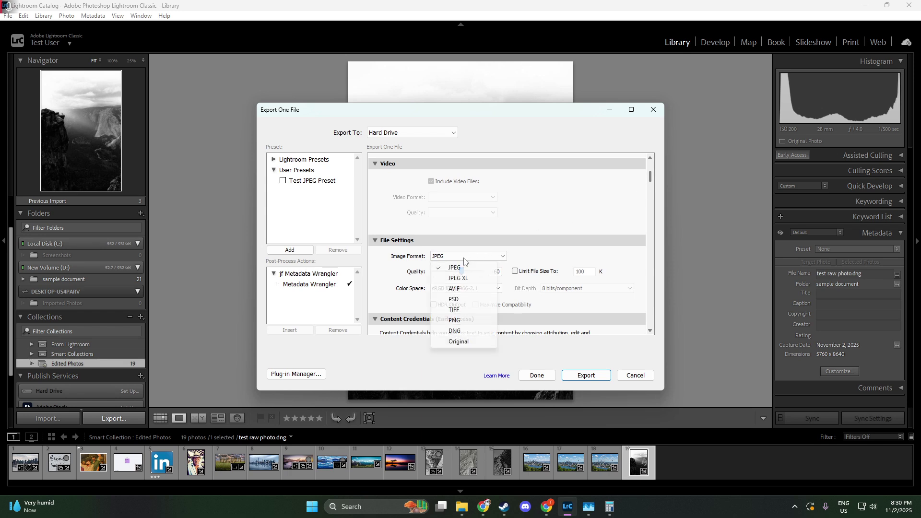
click(457, 319)
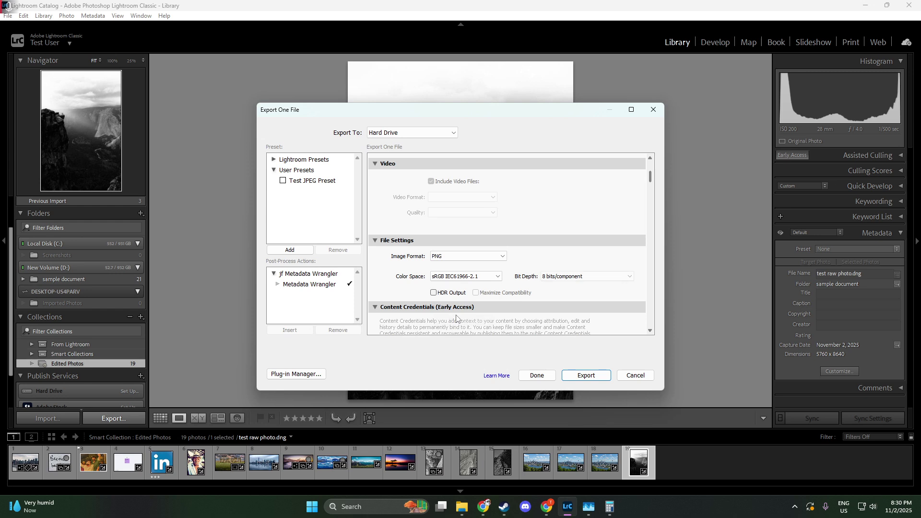
click(470, 259)
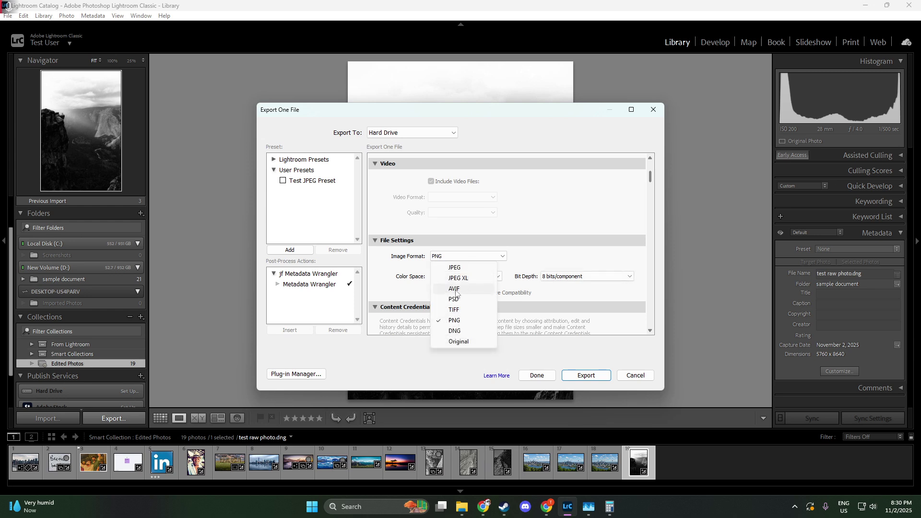
click(454, 310)
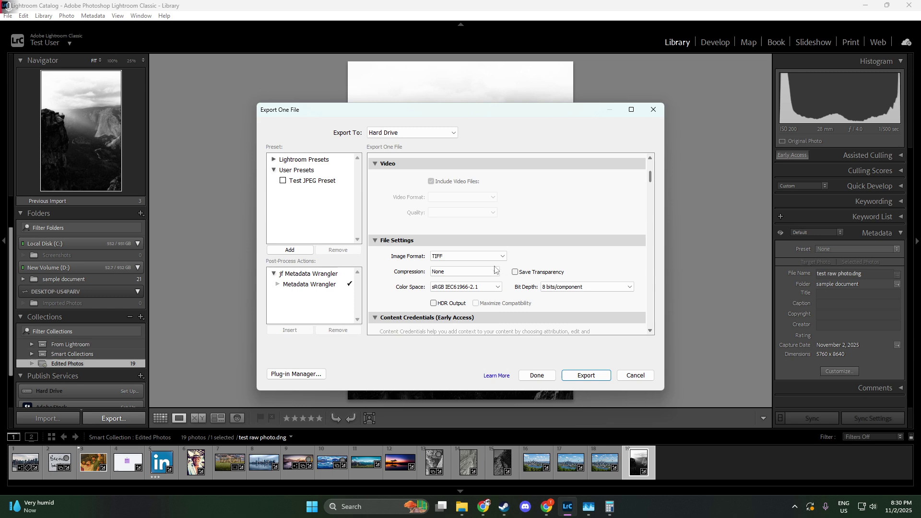
click(474, 273)
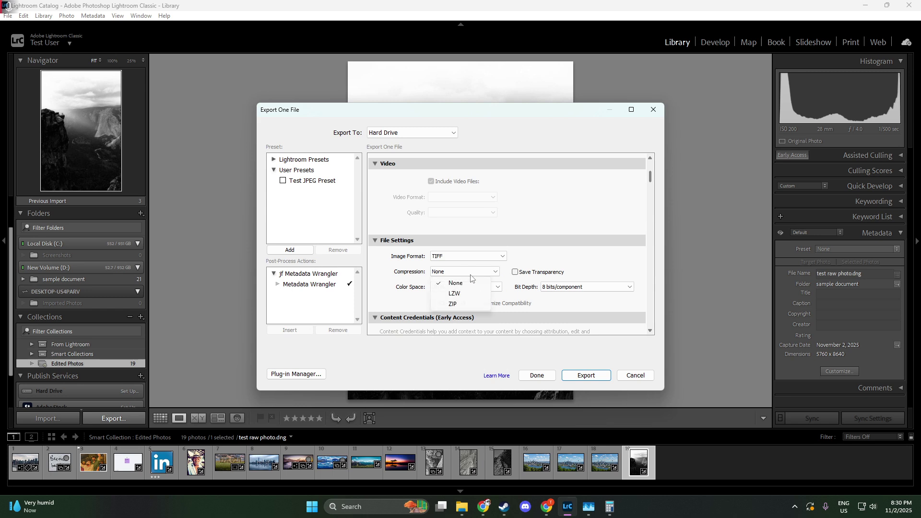
click(529, 264)
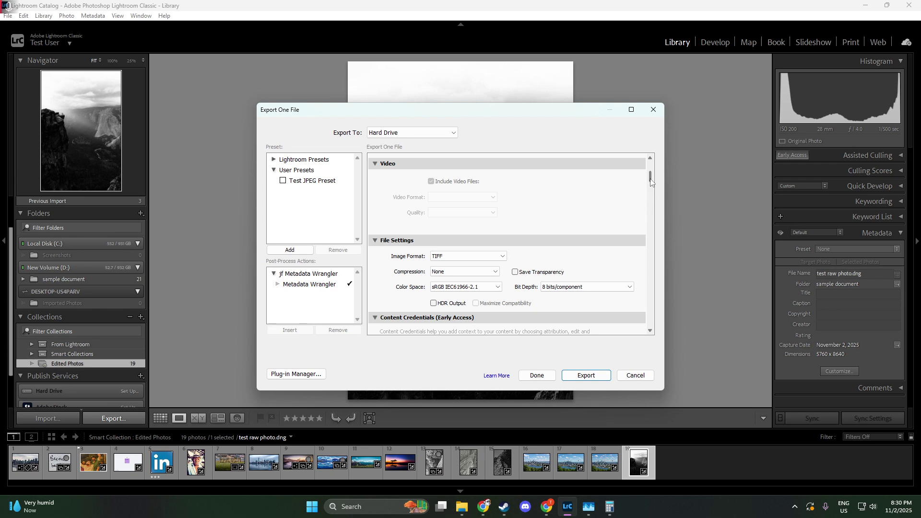
scroll(653, 188, down, 5)
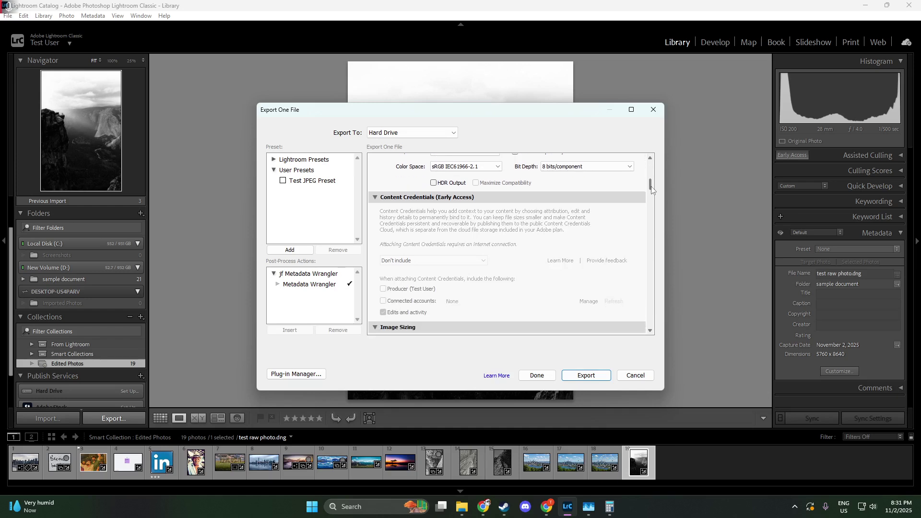
scroll(652, 187, up, 2)
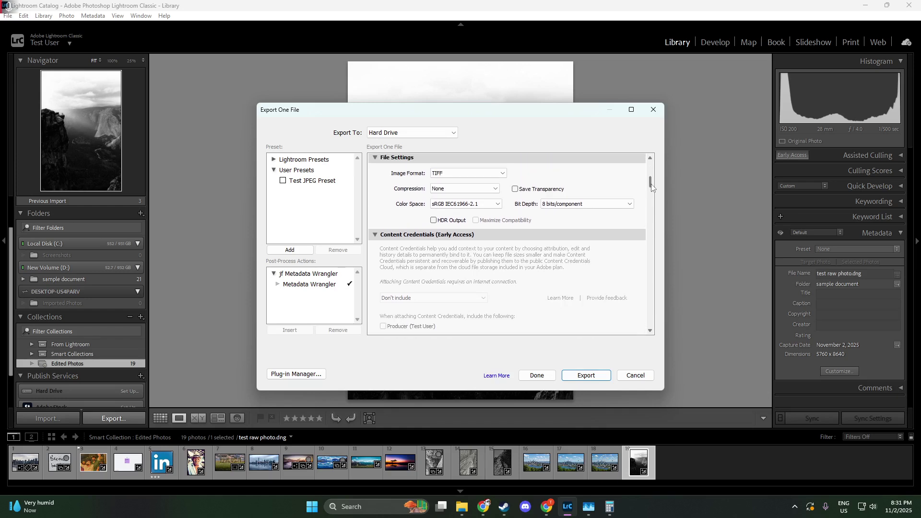
drag(652, 187, 653, 201)
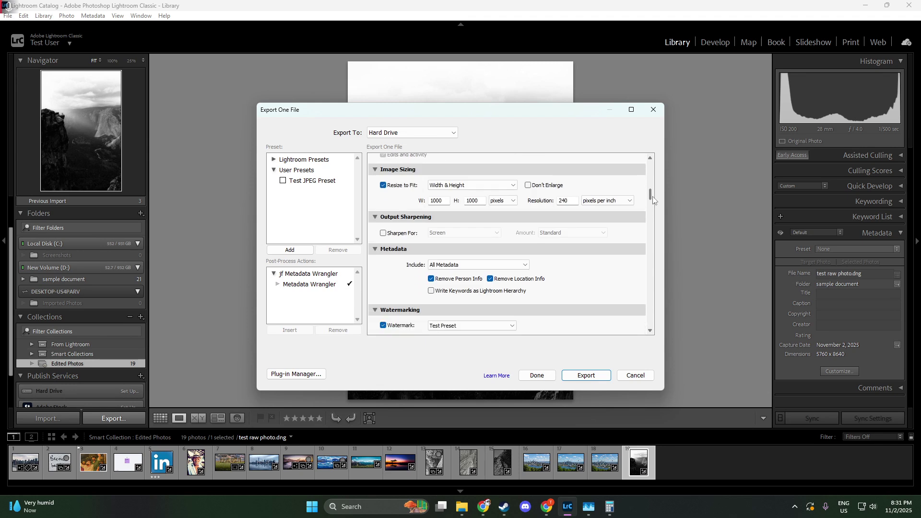
scroll(654, 200, down, 2)
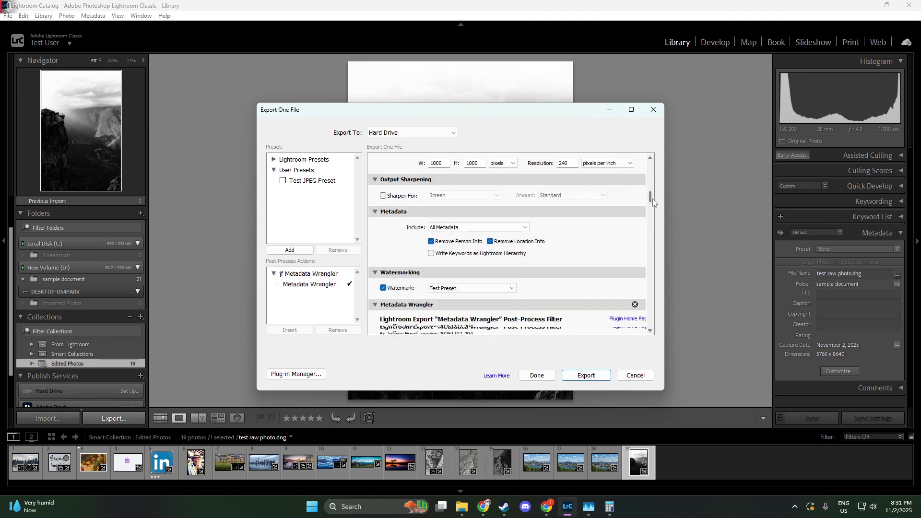
Uncheck Watermark and confirm sRGB in the Color Space dropdown.
click(384, 288)
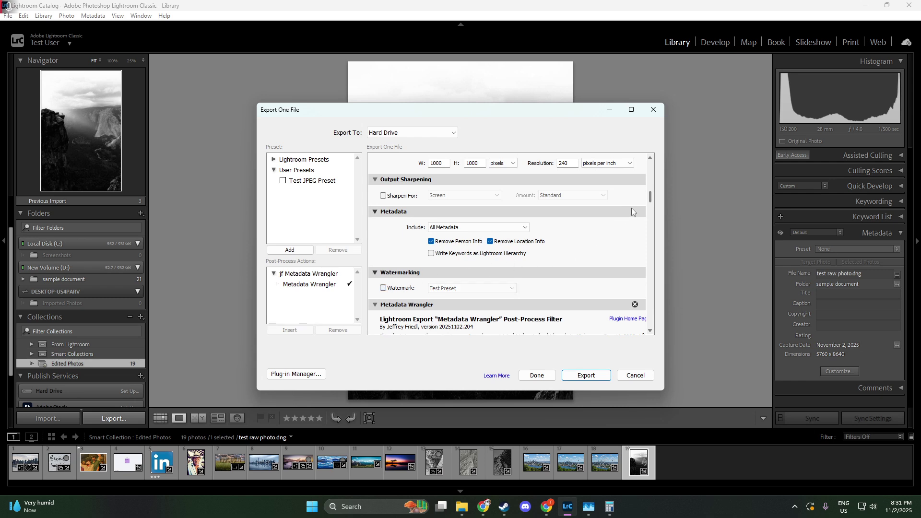
drag(651, 199, 648, 186)
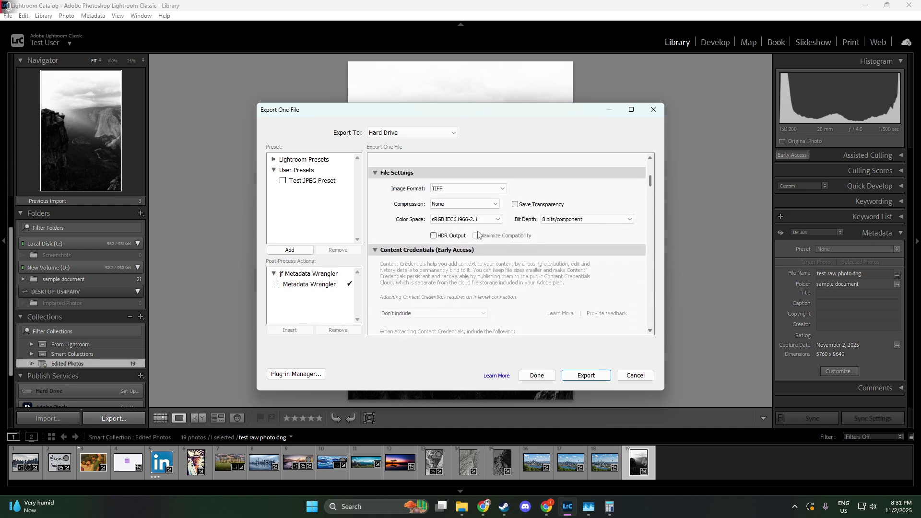
click(486, 221)
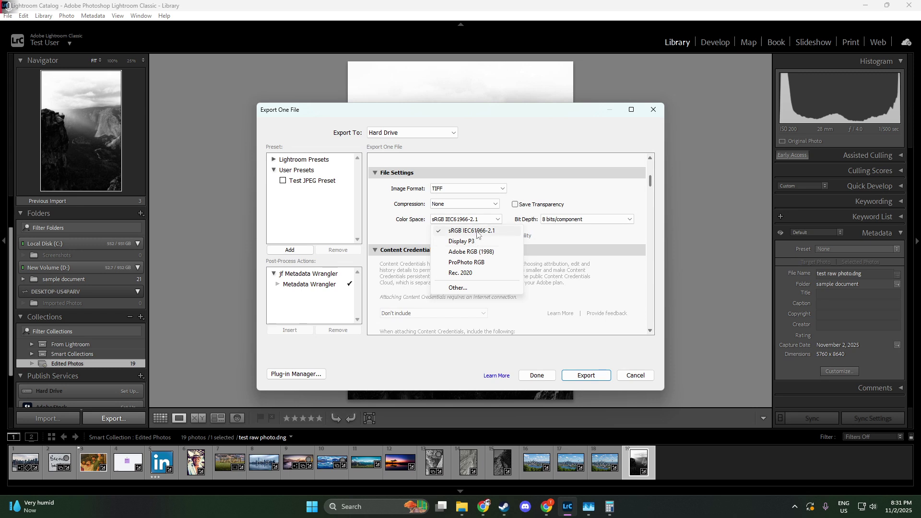
click(477, 231)
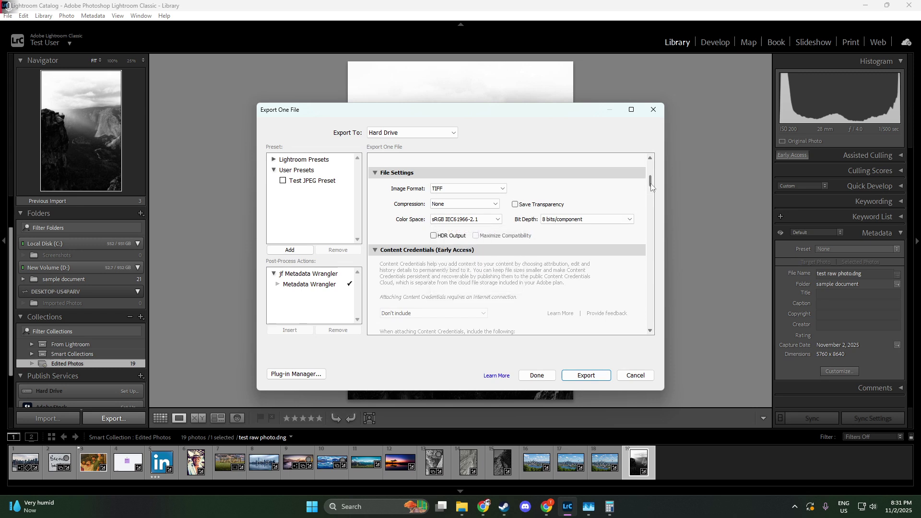
drag(651, 186, 651, 199)
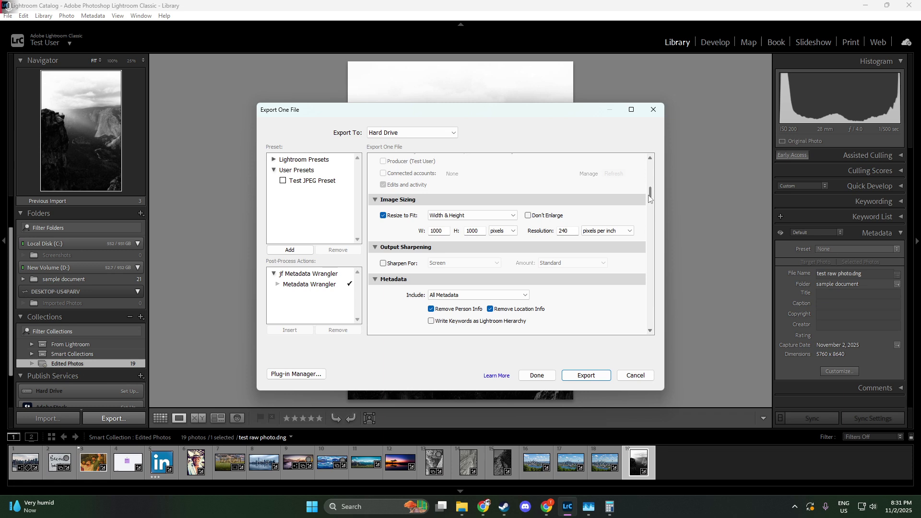
Disable Resize to Fit, set Resolution to 300 pixels per inch, and run the export.
click(405, 217)
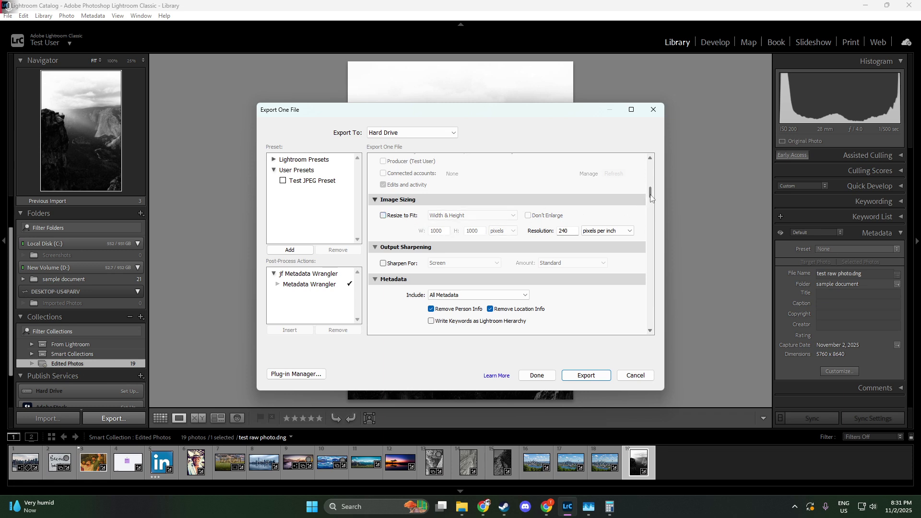
scroll(650, 194, up, 2)
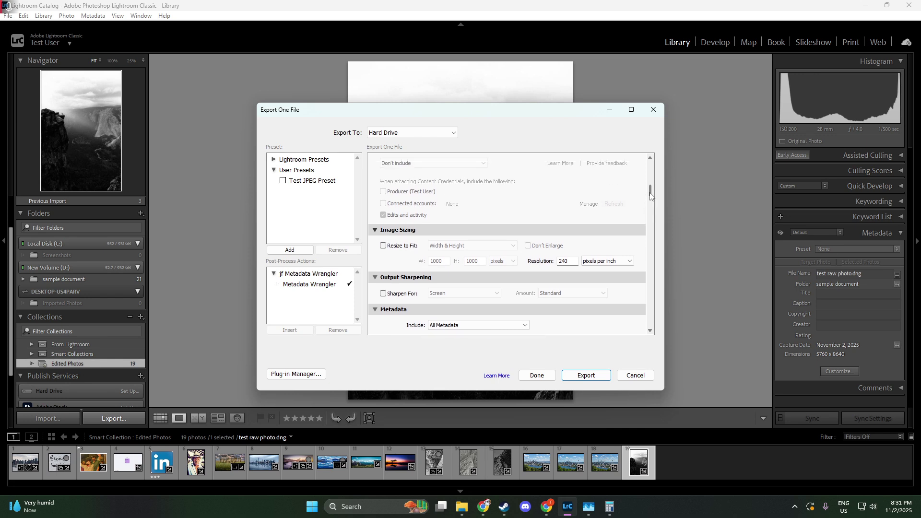
scroll(650, 195, up, 2)
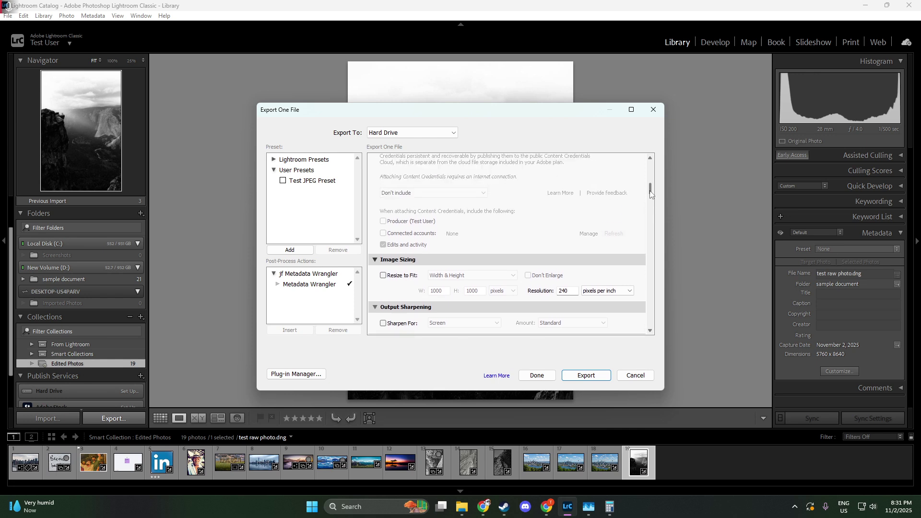
mouse_move(651, 193)
mouse_down()
mouse_move(648, 184)
mouse_move(646, 200)
mouse_up()
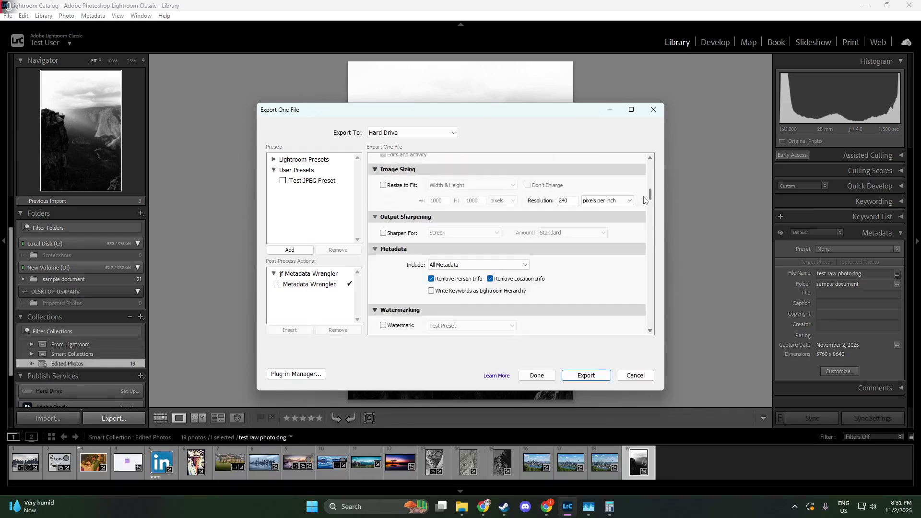
double_click(563, 201)
text(300)
click(583, 376)
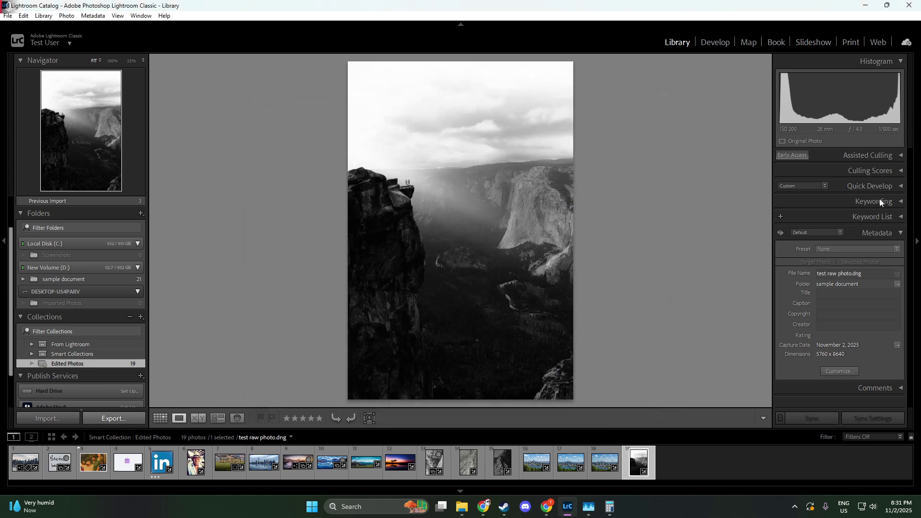